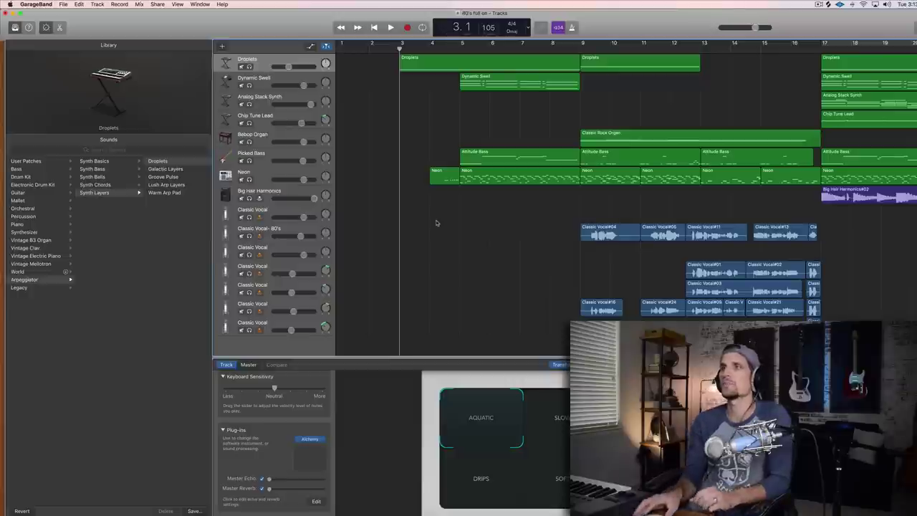
- Select the Droplets, Dynamic Swell, Analog Stack Synth and Chip Tune Lead tracks in turn to examine which library sounds they use
{"action": "left_click", "coordinate": [261, 65]}
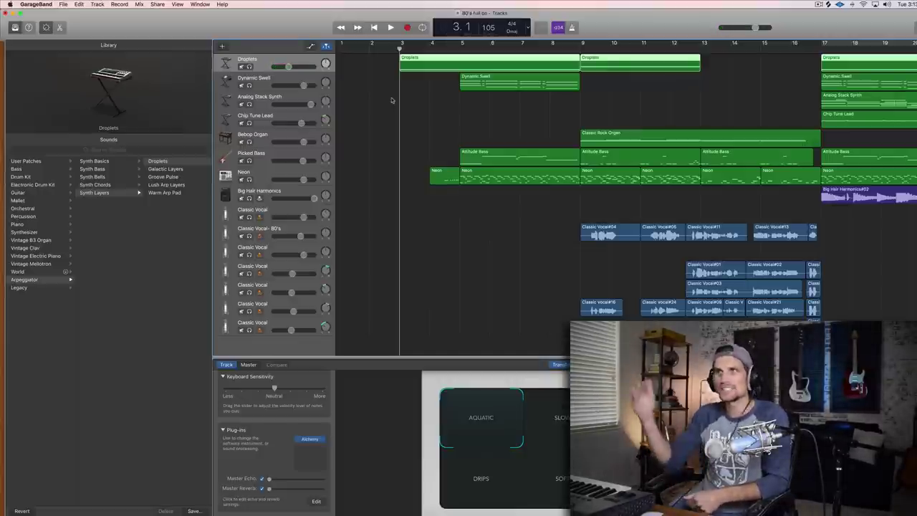
{"action": "key", "text": "Down"}
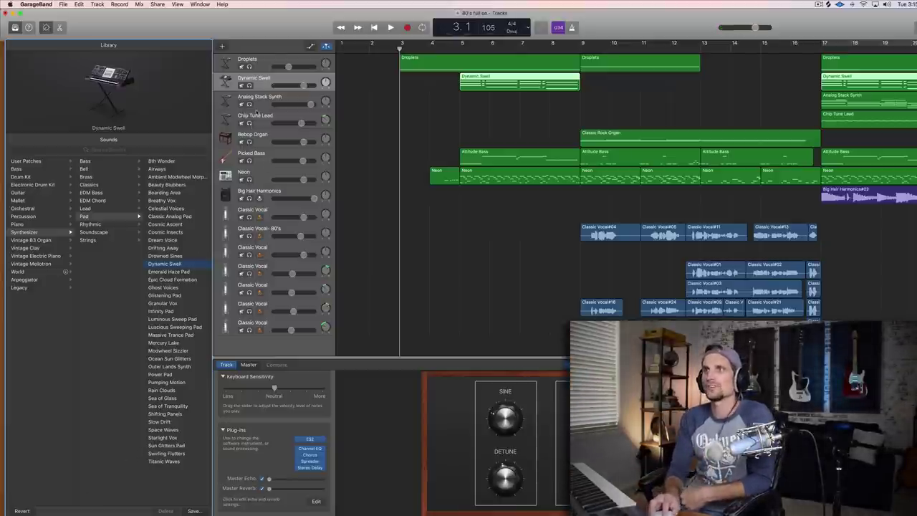
{"action": "left_click", "coordinate": [263, 103]}
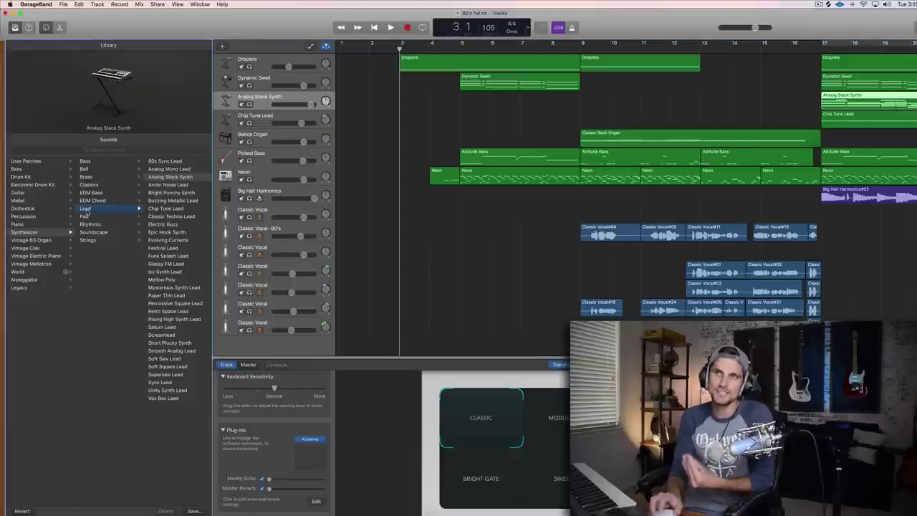
{"action": "left_click", "coordinate": [172, 177]}
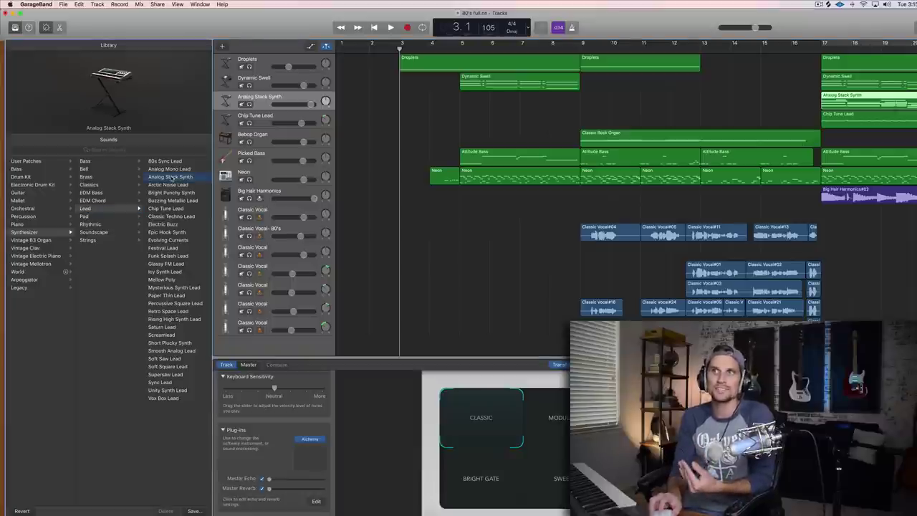
{"action": "left_click", "coordinate": [163, 178]}
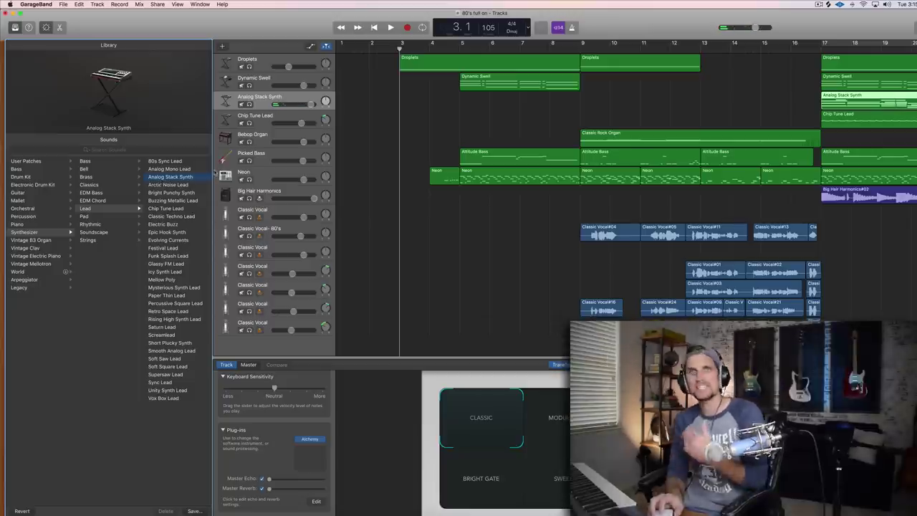
{"action": "left_click", "coordinate": [84, 209]}
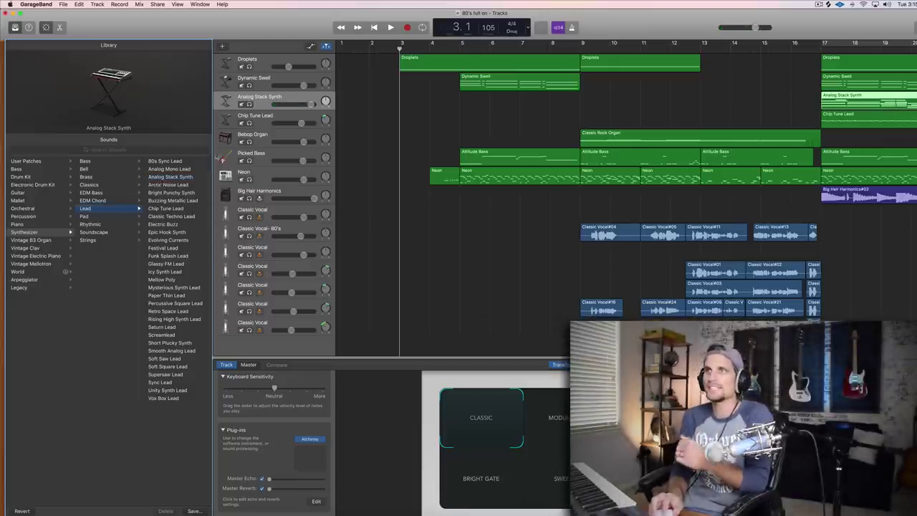
{"action": "key", "text": "Down"}
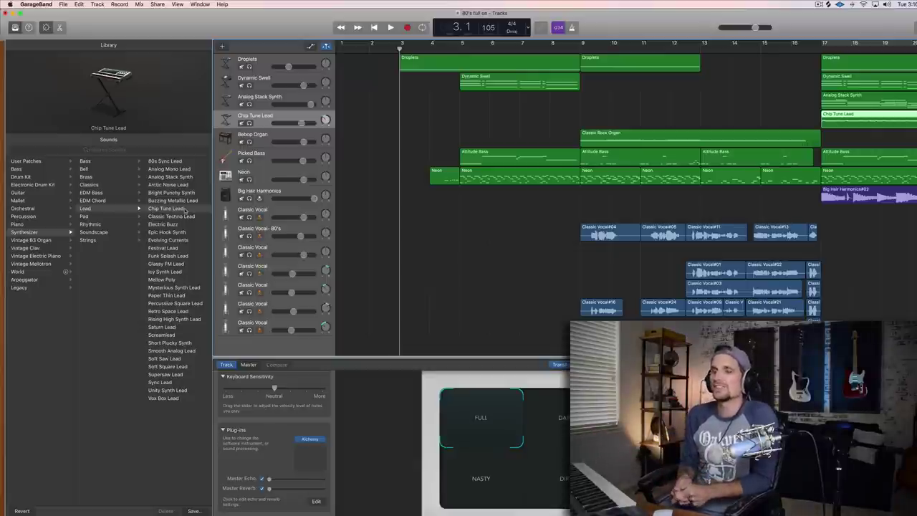
- Select the Bebop Organ, Picked Bass and Neon drum tracks in turn to examine which library sounds they use
{"action": "left_click", "coordinate": [262, 138]}
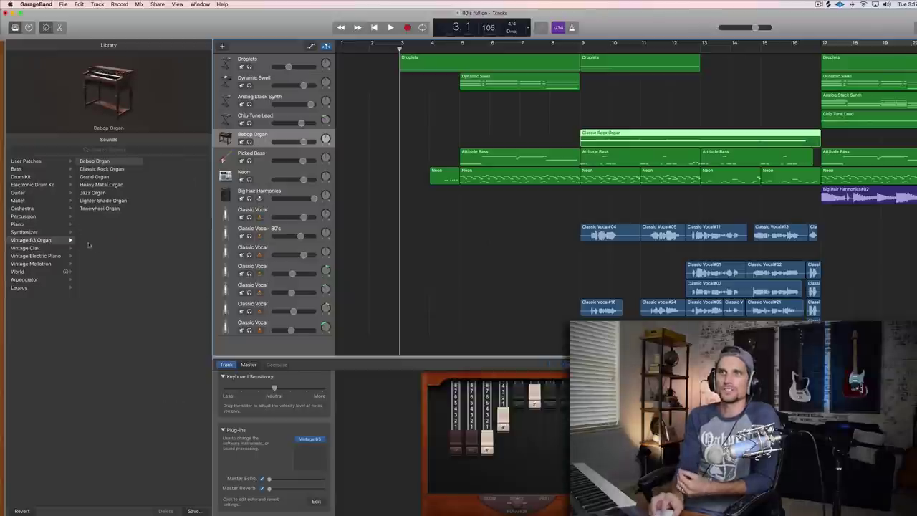
{"action": "left_click", "coordinate": [82, 162]}
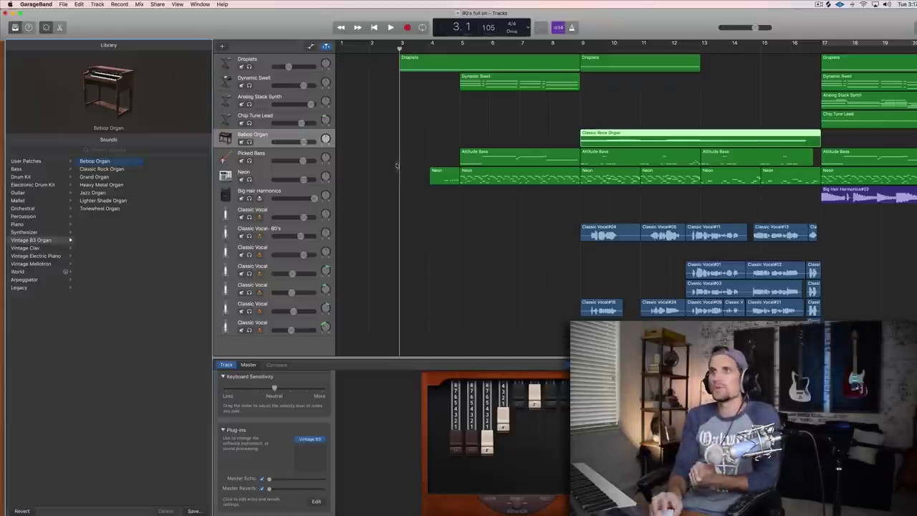
{"action": "left_click", "coordinate": [263, 160]}
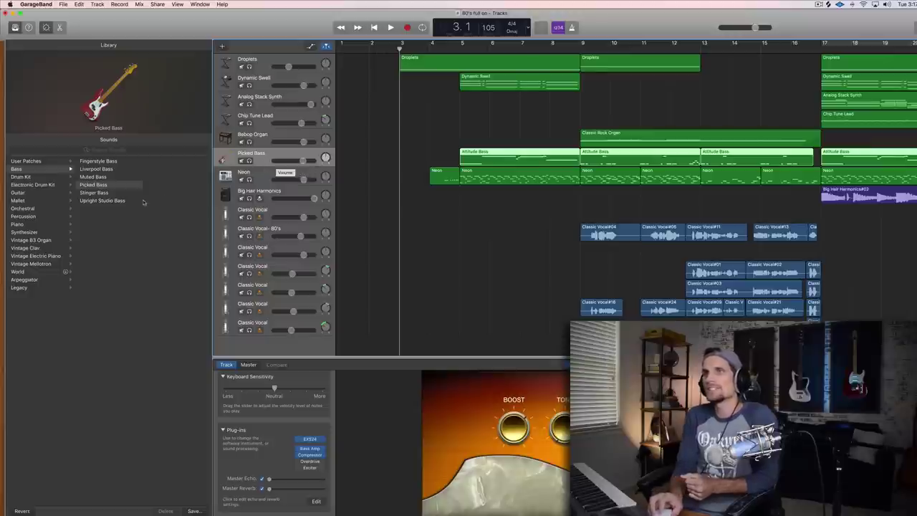
{"action": "left_click", "coordinate": [91, 186]}
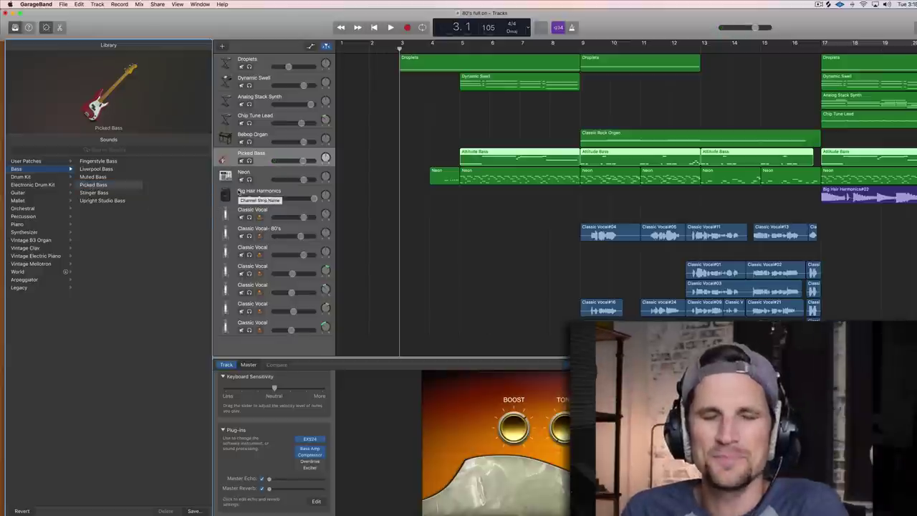
{"action": "left_click", "coordinate": [332, 178]}
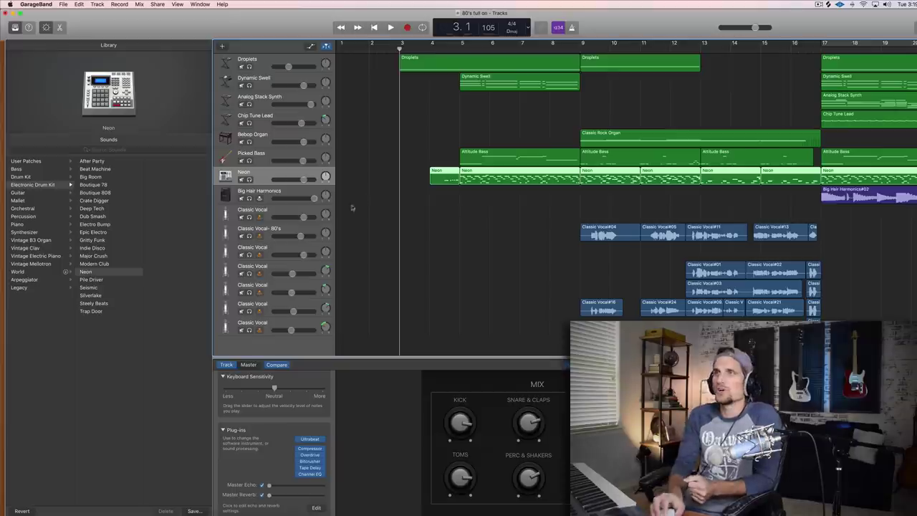
- Try the acoustic guitar sound Sharp Chorus on the Big Hair Harmonics track and undo the change
{"action": "left_click", "coordinate": [284, 195]}
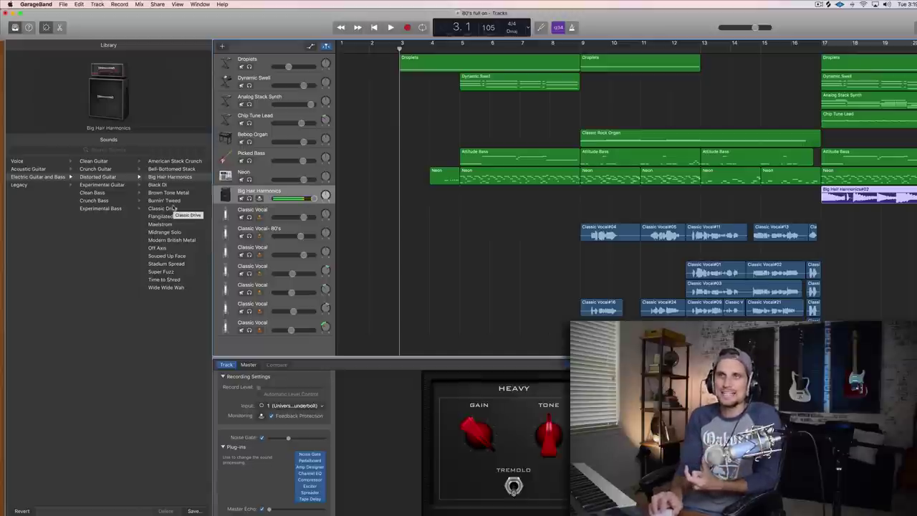
{"action": "left_click", "coordinate": [42, 169]}
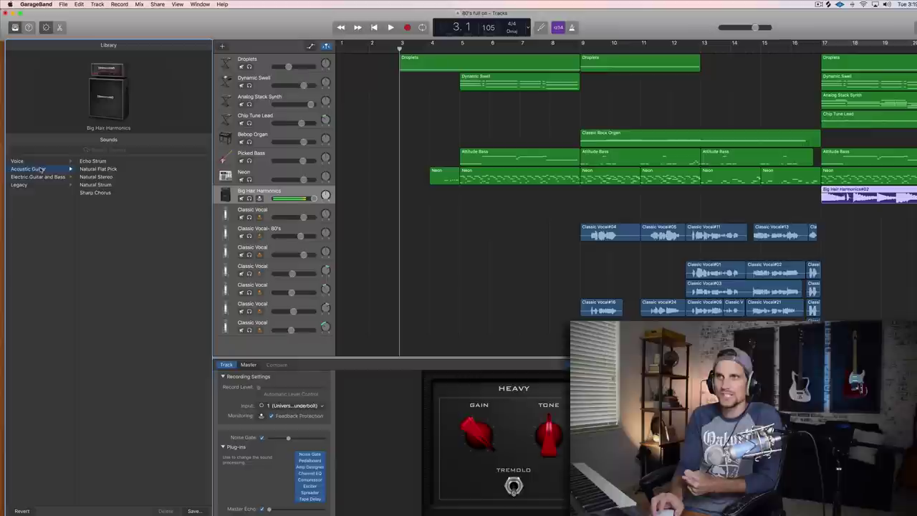
{"action": "left_click", "coordinate": [94, 193]}
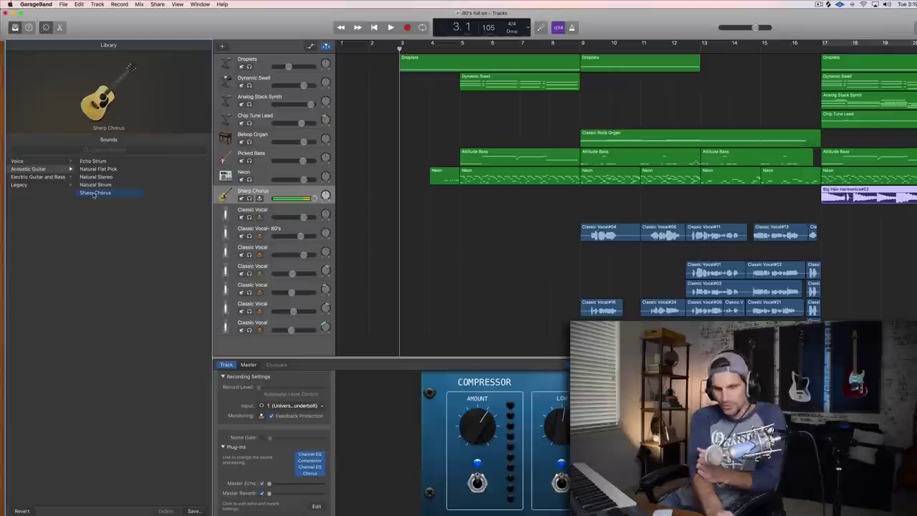
{"action": "key", "text": "super+z"}
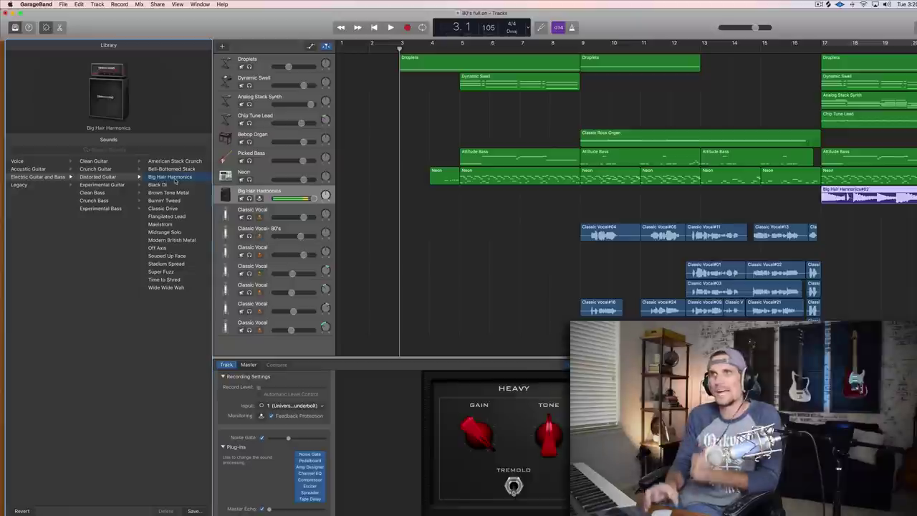
- Solo the Big Hair Harmonics guitar track, play it back from bar 17, and stop playback
{"action": "scroll", "coordinate": [370, 300], "scroll_direction": "right", "scroll_amount": 3}
{"action": "scroll", "coordinate": [371, 299], "scroll_direction": "right", "scroll_amount": 10}
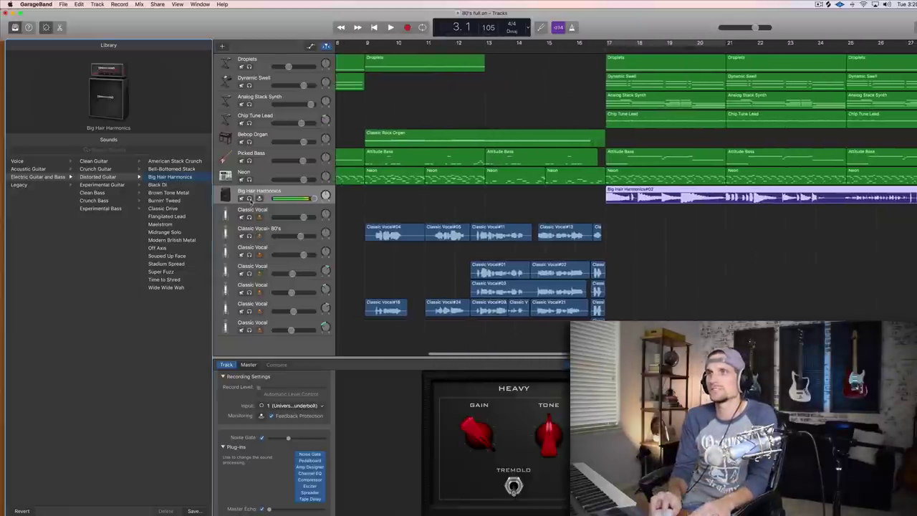
{"action": "key", "text": "s"}
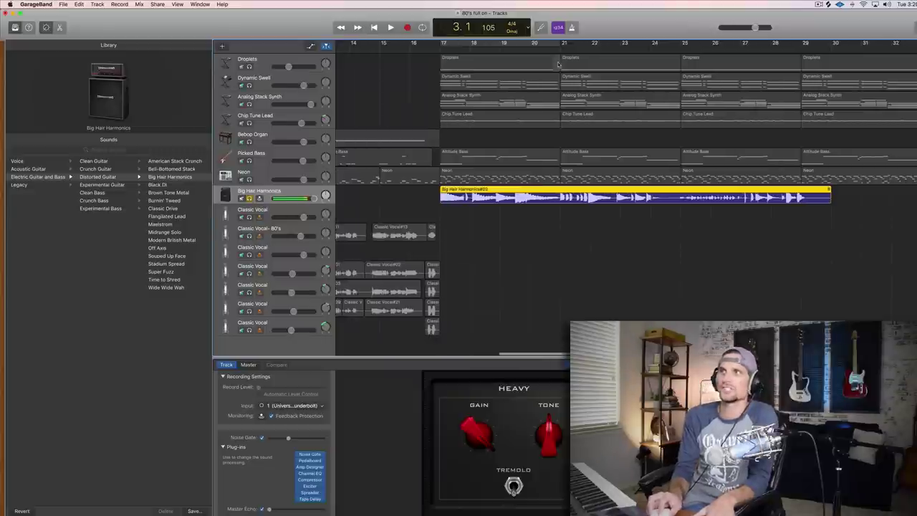
{"action": "left_click", "coordinate": [562, 46]}
{"action": "left_click", "coordinate": [442, 47]}
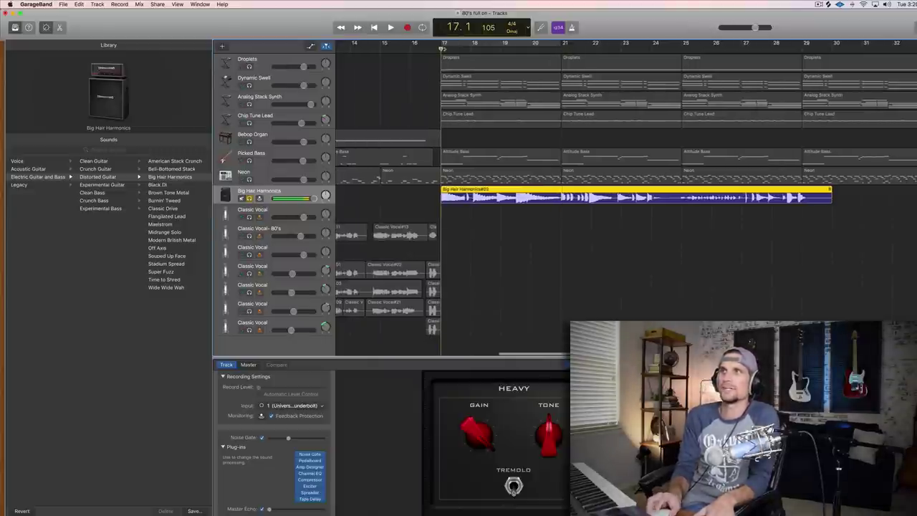
{"action": "key", "text": "space"}
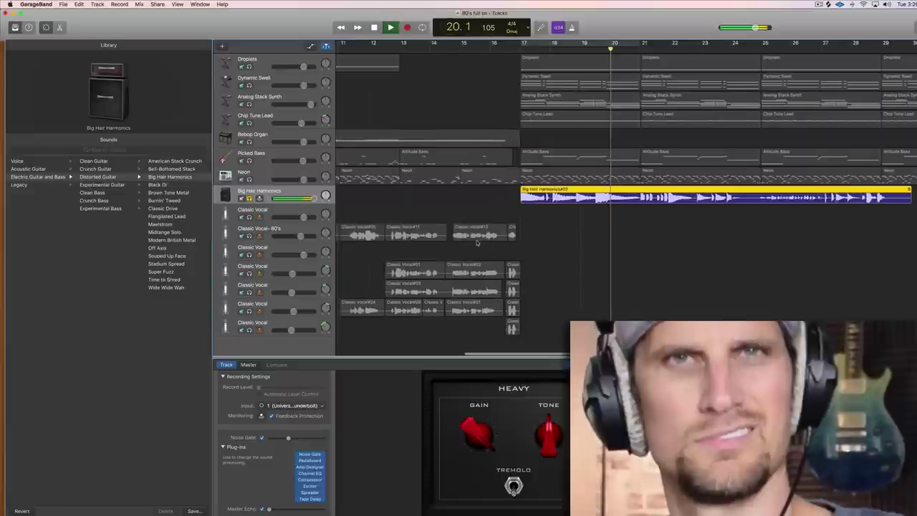
{"action": "key", "text": "space"}
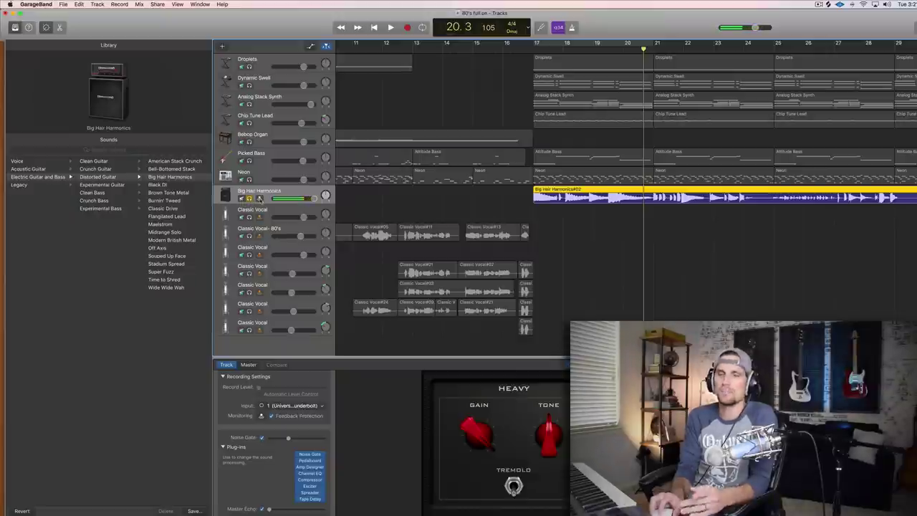
- Turn off solo on the Big Hair Harmonics track
{"action": "scroll", "coordinate": [391, 202], "scroll_direction": "left", "scroll_amount": 10}
{"action": "scroll", "coordinate": [392, 202], "scroll_direction": "left", "scroll_amount": 1}
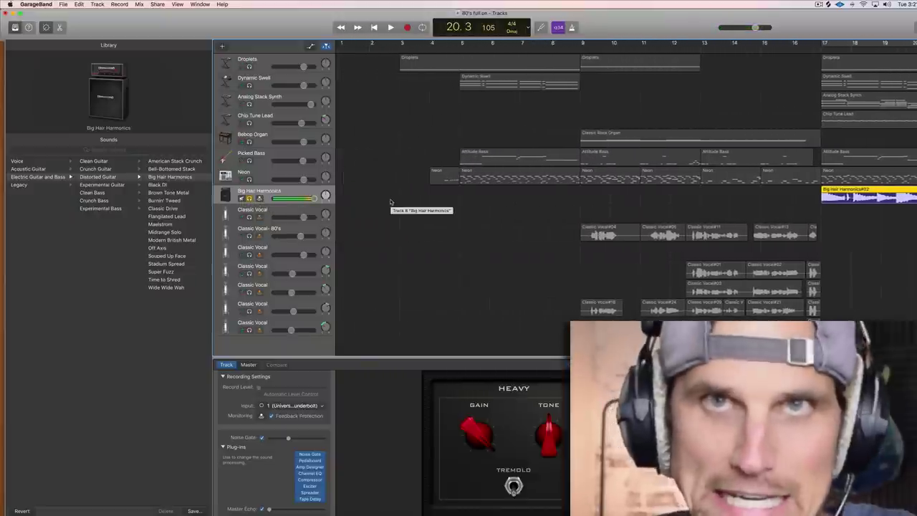
{"action": "scroll", "coordinate": [437, 201], "scroll_direction": "right", "scroll_amount": 3}
{"action": "scroll", "coordinate": [538, 224], "scroll_direction": "right", "scroll_amount": 3}
{"action": "scroll", "coordinate": [538, 223], "scroll_direction": "left", "scroll_amount": 1}
{"action": "scroll", "coordinate": [538, 223], "scroll_direction": "left", "scroll_amount": 5}
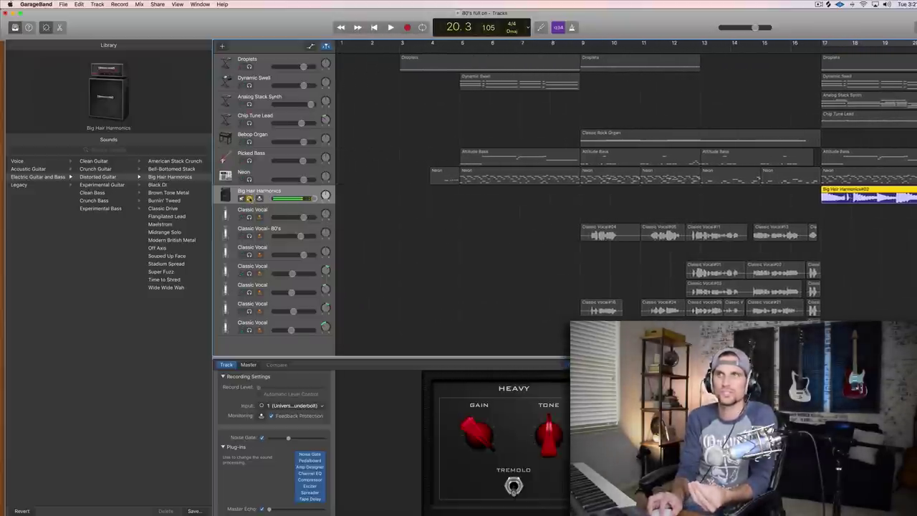
{"action": "left_click", "coordinate": [249, 199]}
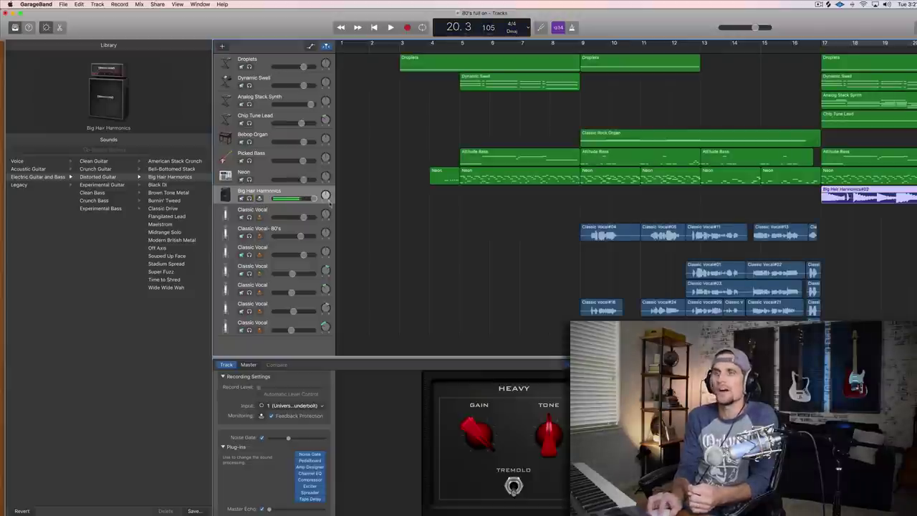
- Select the first Classic Vocal track and highlight its Classic Vocal sound in the Voice category of the library
{"action": "scroll", "coordinate": [365, 199], "scroll_direction": "right", "scroll_amount": 1}
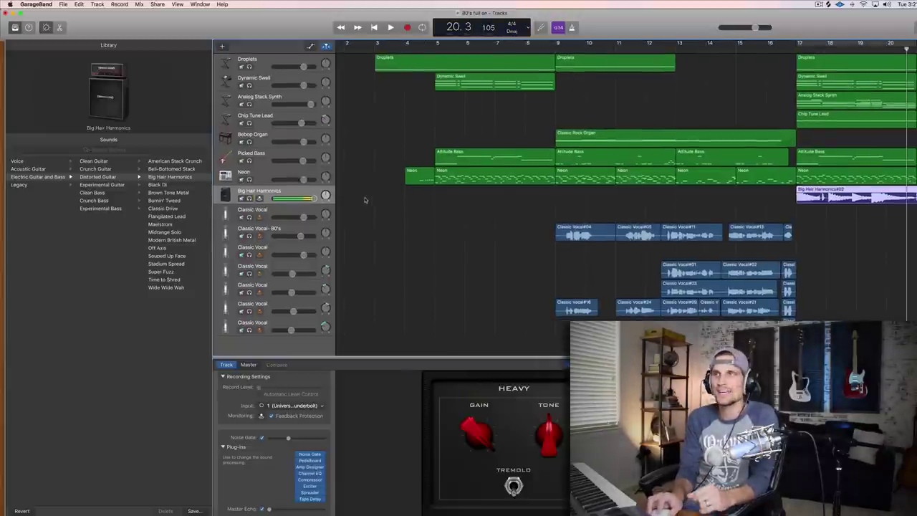
{"action": "scroll", "coordinate": [365, 199], "scroll_direction": "right", "scroll_amount": 6}
{"action": "left_click", "coordinate": [269, 209]}
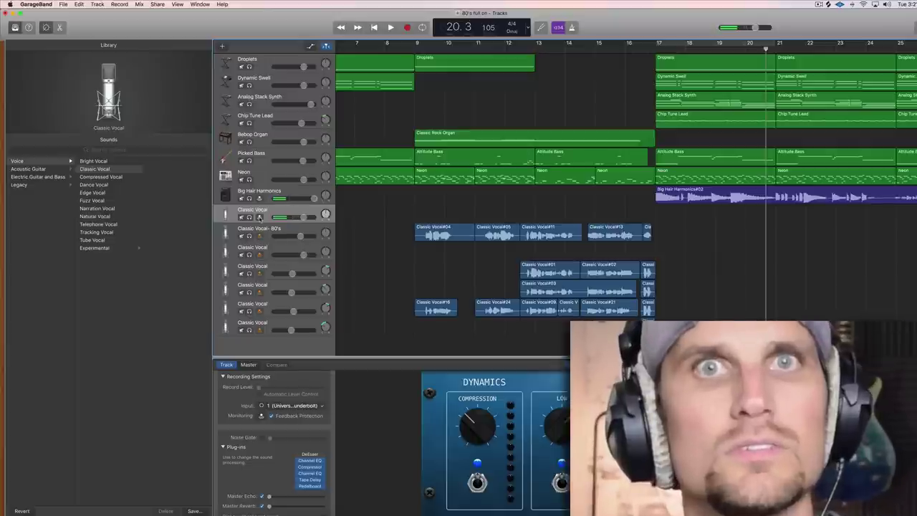
{"action": "key", "text": "Up"}
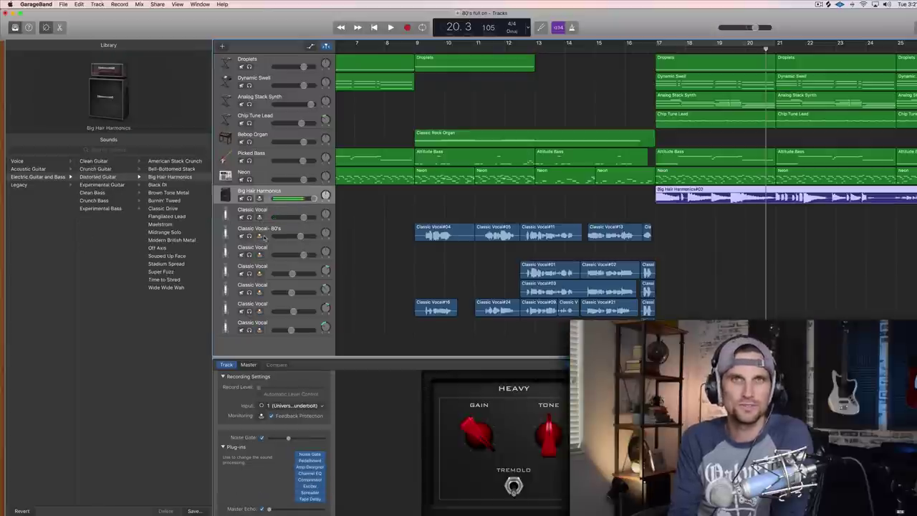
{"action": "left_click", "coordinate": [293, 212]}
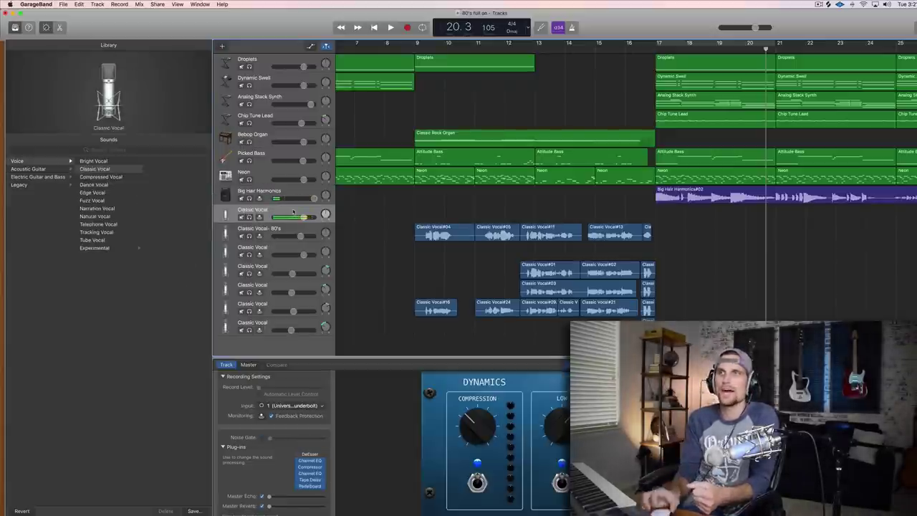
{"action": "left_click", "coordinate": [88, 169]}
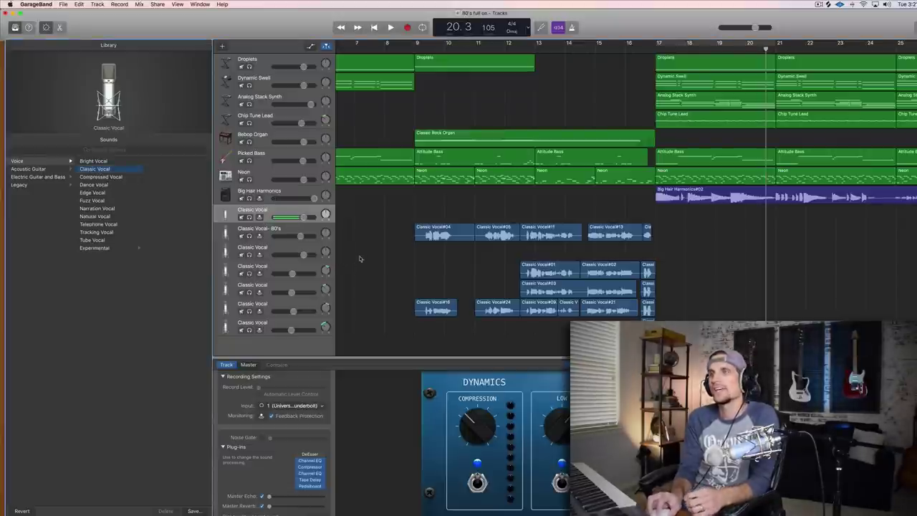
- Move the vocal regions from Classic Vocal- 80's up to the first Classic Vocal track, audition them soloed from bar 9, and turn solo off
{"action": "left_click_drag", "start_coordinate": [417, 205], "coordinate": [654, 241]}
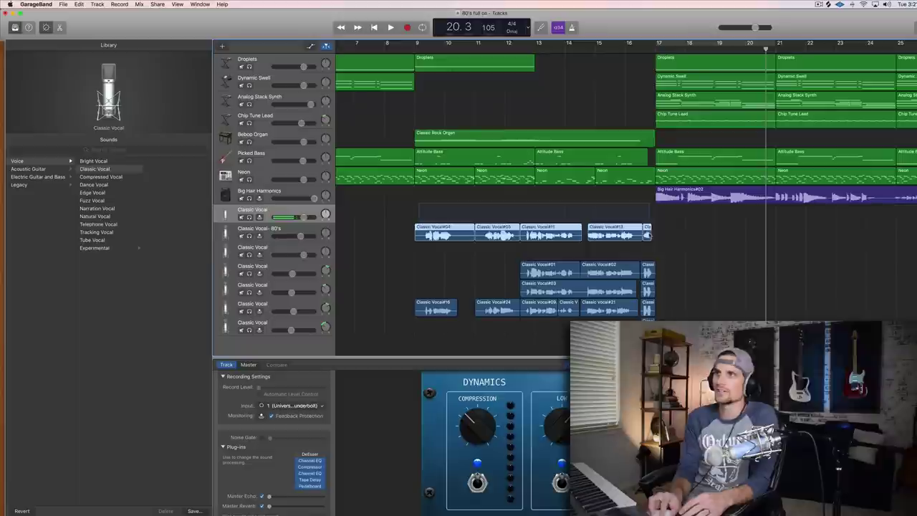
{"action": "left_click_drag", "start_coordinate": [440, 234], "coordinate": [439, 216]}
{"action": "key", "text": "s"}
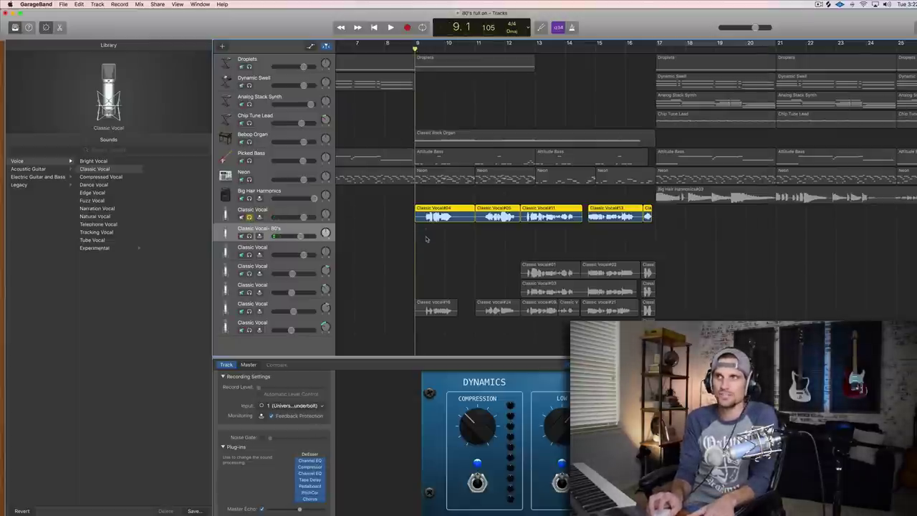
{"action": "key", "text": "space"}
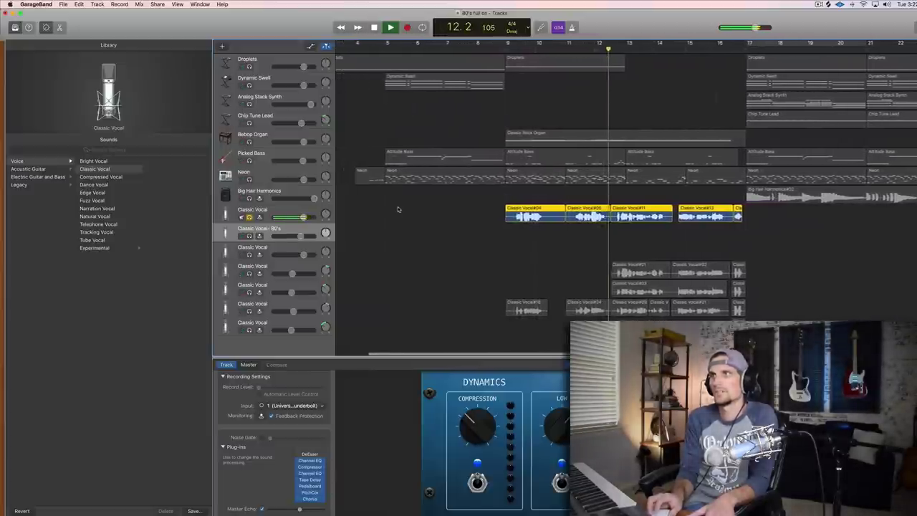
{"action": "key", "text": "space"}
{"action": "left_click", "coordinate": [250, 217]}
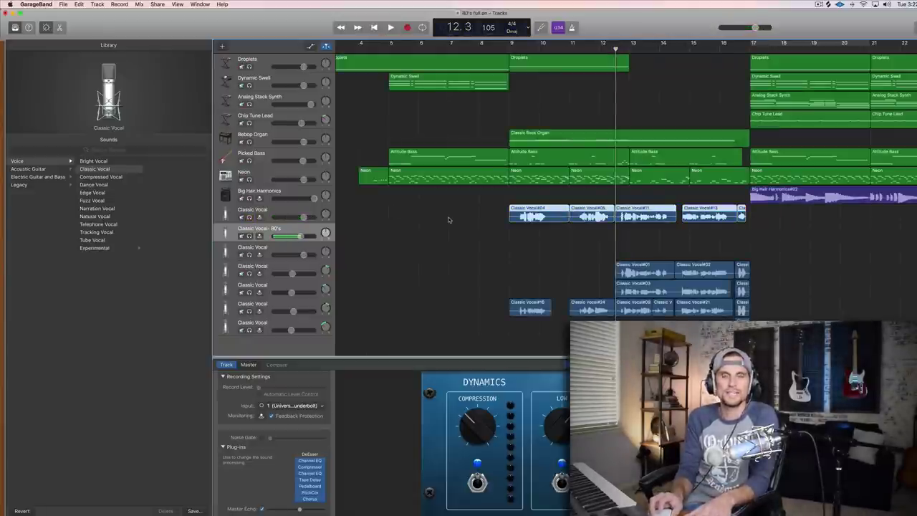
- Move the vocal regions back down to the Classic Vocal- 80's track and select that track to show its plug-in list
{"action": "left_click", "coordinate": [521, 215]}
{"action": "left_click_drag", "start_coordinate": [521, 215], "coordinate": [521, 233]}
{"action": "left_click", "coordinate": [255, 230]}
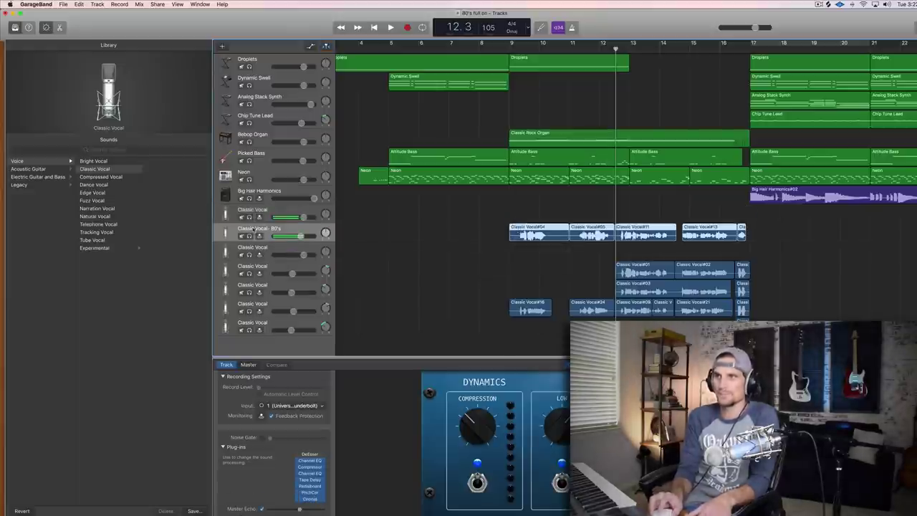
{"action": "scroll", "coordinate": [295, 387], "scroll_direction": "down", "scroll_amount": 3}
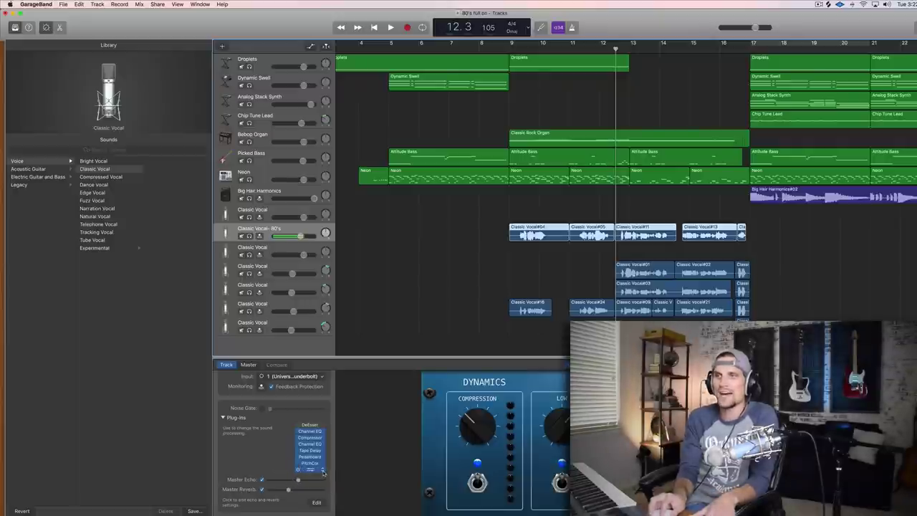
- Examine the Modulation effects available in the Chorus plug-in slot of the Classic Vocal- 80's track, leaving Chorus selected
{"action": "left_click", "coordinate": [323, 472]}
{"action": "mouse_move", "coordinate": [319, 475]}
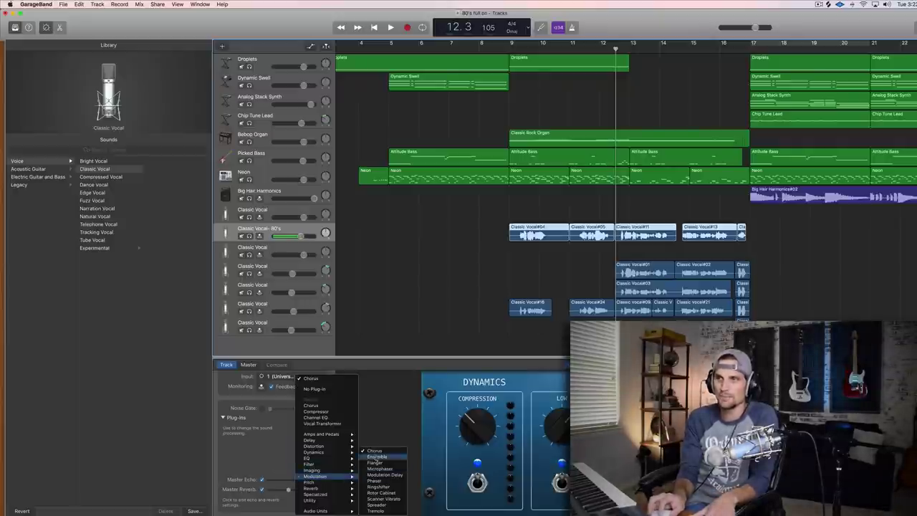
{"action": "left_click", "coordinate": [244, 450]}
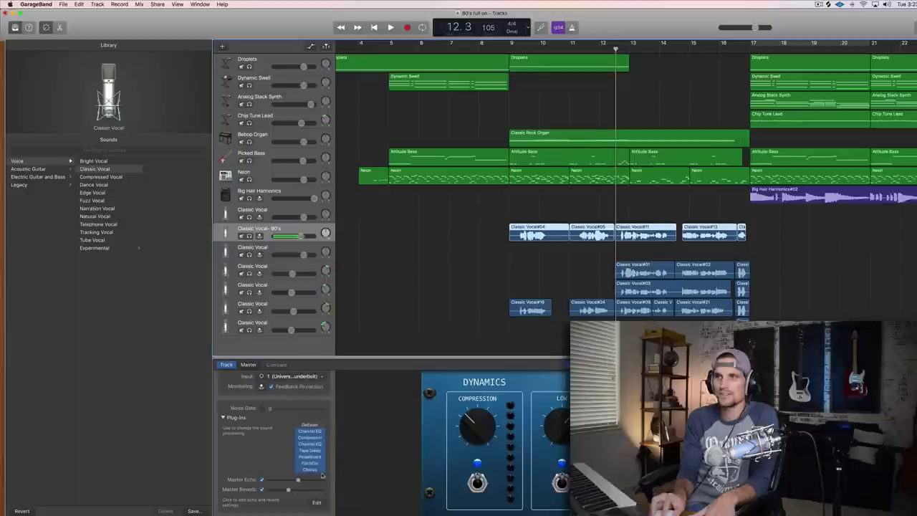
{"action": "left_click", "coordinate": [323, 473]}
{"action": "mouse_move", "coordinate": [319, 476]}
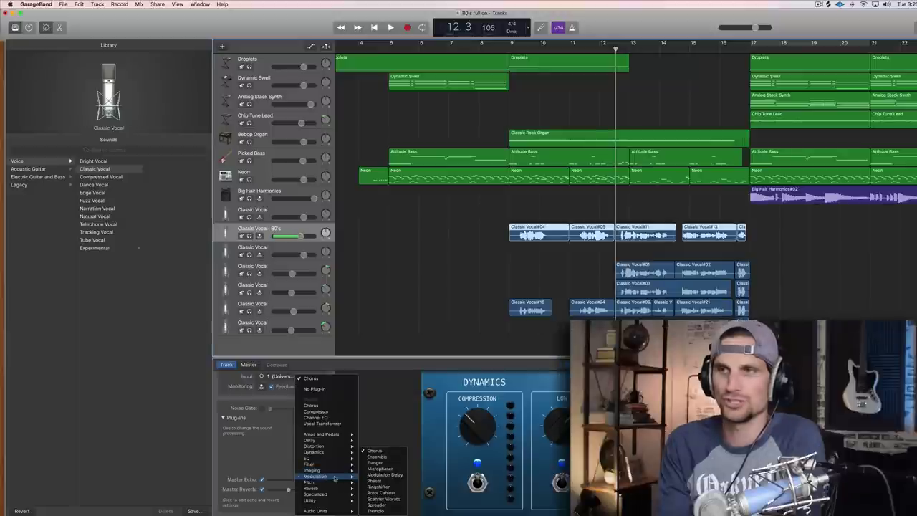
{"action": "left_click", "coordinate": [364, 433]}
- Move only the first vocal region at bar 9 up to the first Classic Vocal track and audition it with both vocal tracks soloed
{"action": "left_click", "coordinate": [526, 231]}
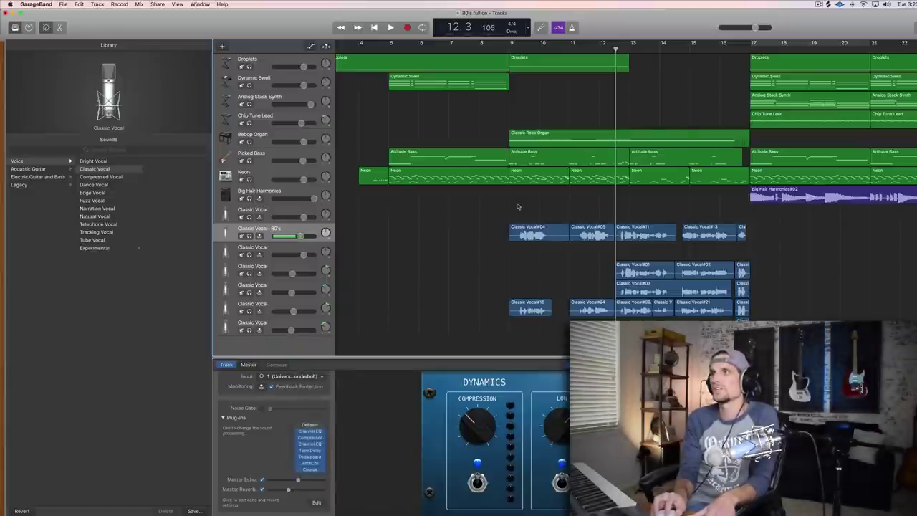
{"action": "left_click_drag", "start_coordinate": [527, 230], "coordinate": [528, 212]}
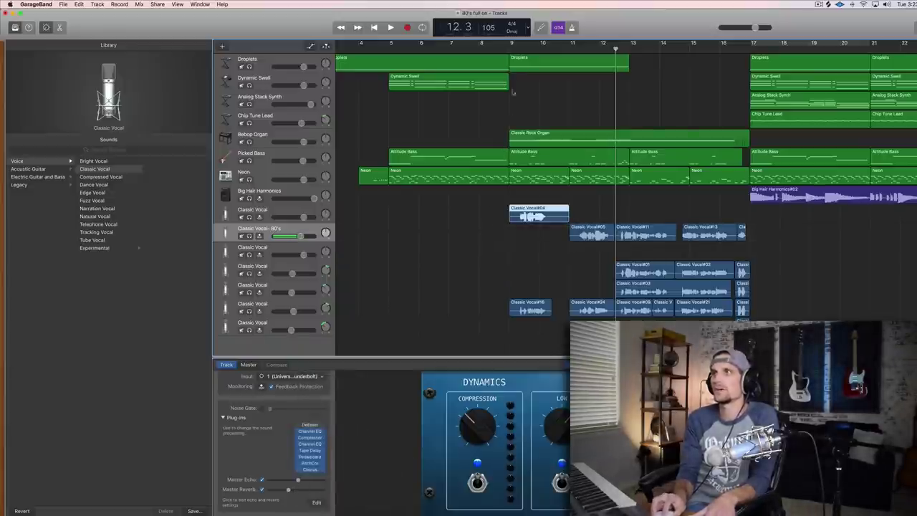
{"action": "key", "text": "s"}
{"action": "key", "text": "shift+space"}
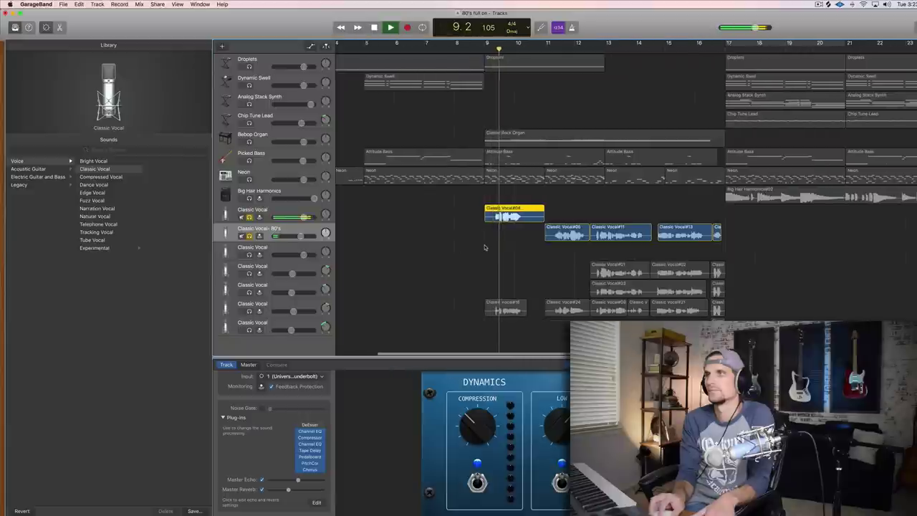
{"action": "key", "text": "space"}
- Return the bar 9 vocal region to the Classic Vocal- 80's track, audition the vocals from there, and turn off solo on both tracks
{"action": "left_click_drag", "start_coordinate": [499, 212], "coordinate": [500, 228]}
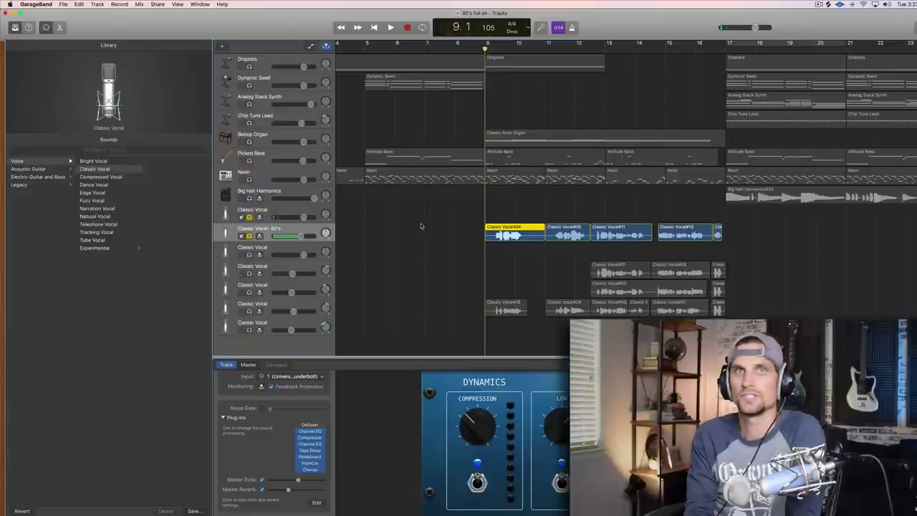
{"action": "key", "text": "space"}
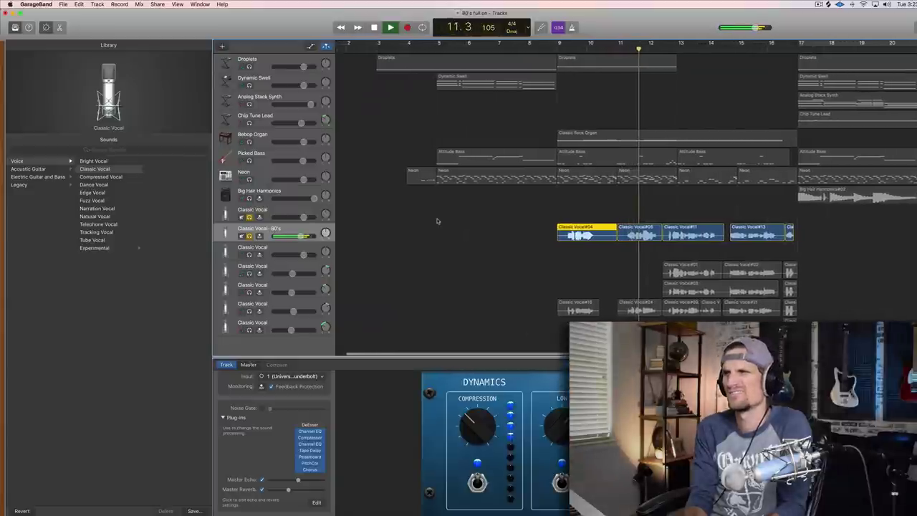
{"action": "key", "text": "space"}
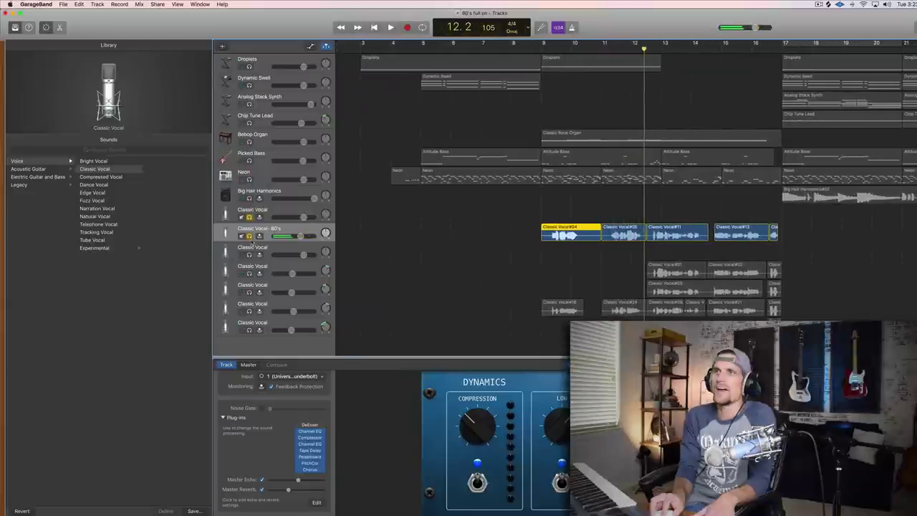
{"action": "left_click", "coordinate": [250, 237]}
{"action": "left_click", "coordinate": [249, 217]}
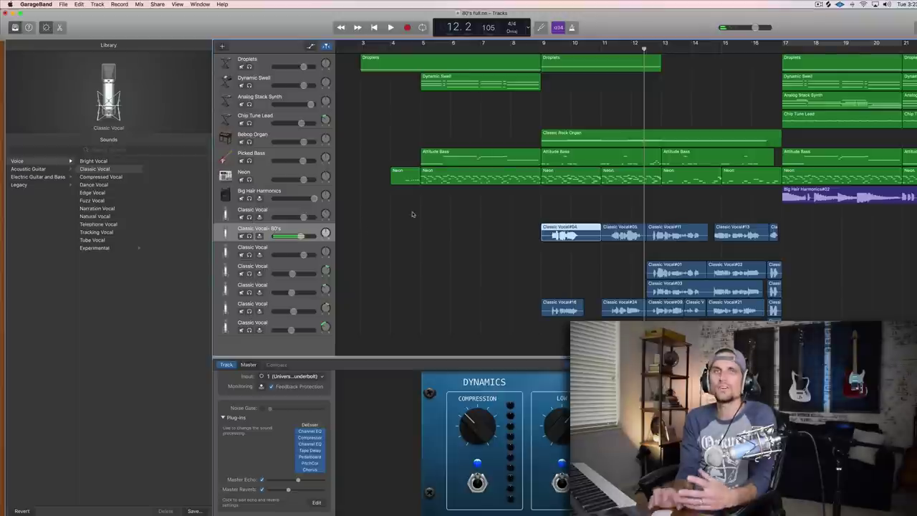